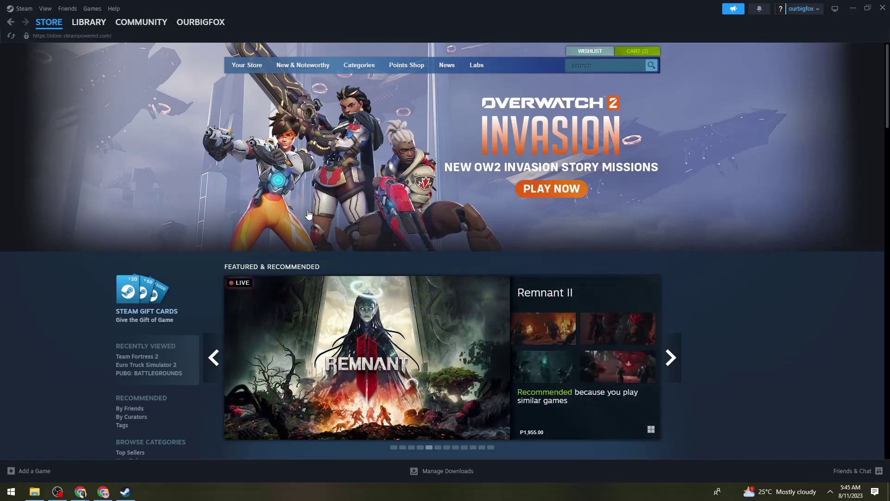
# Search the Steam store for 'ARKHA' and open the Batman™: Arkham Knight suggestion
pyautogui.moveTo(51, 24)
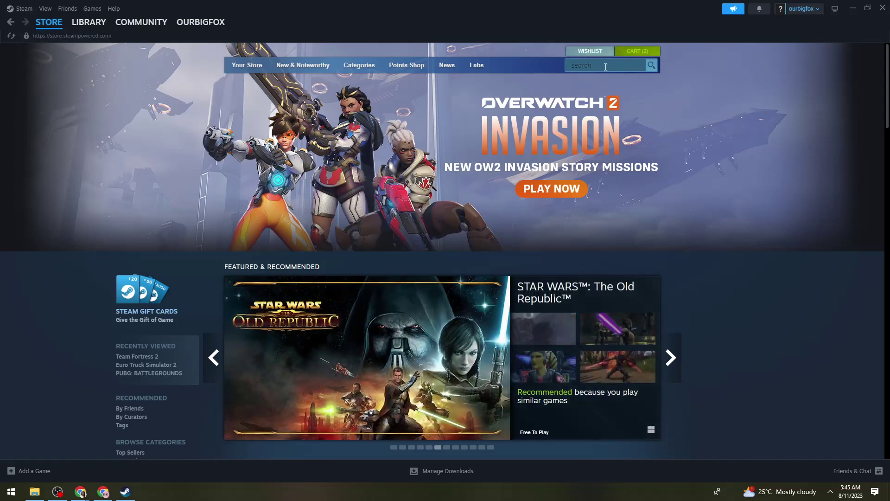
pyautogui.click(605, 66)
pyautogui.click(604, 65)
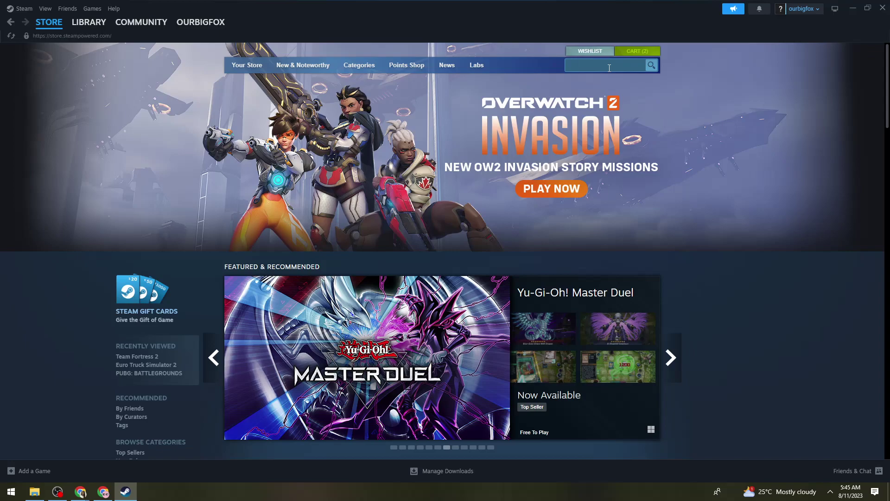
pyautogui.write('ARKH')
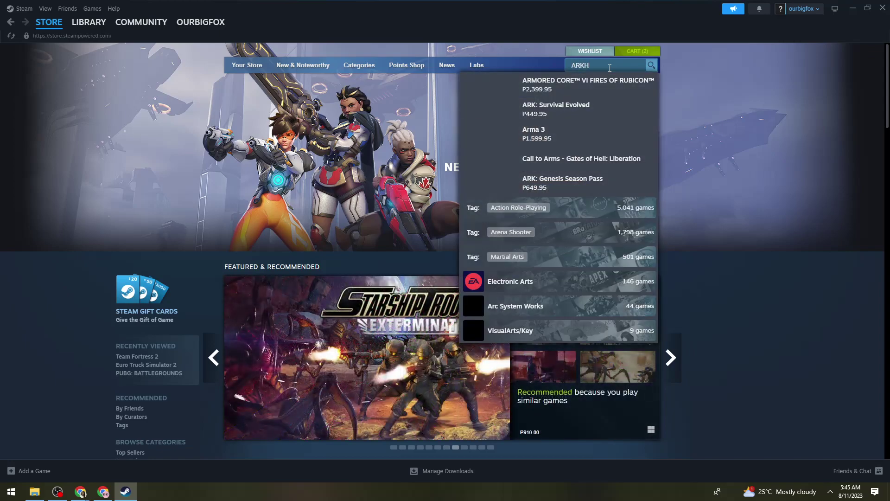
pyautogui.write('A')
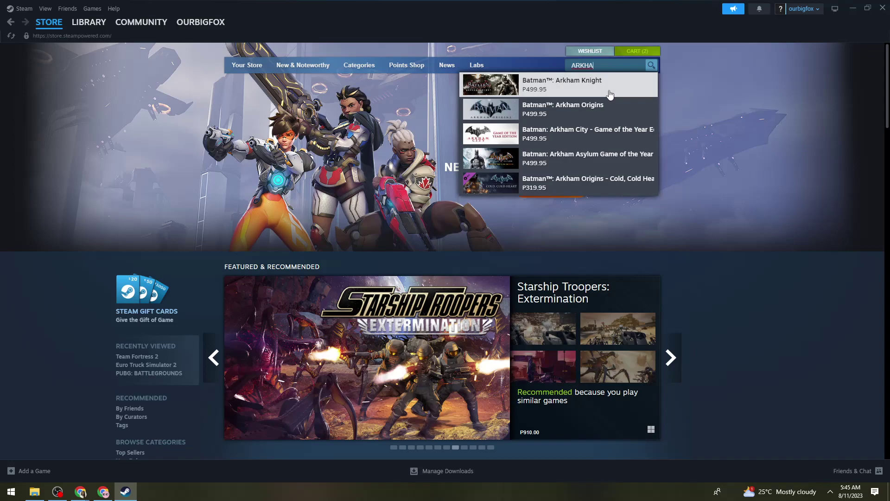
pyautogui.click(609, 94)
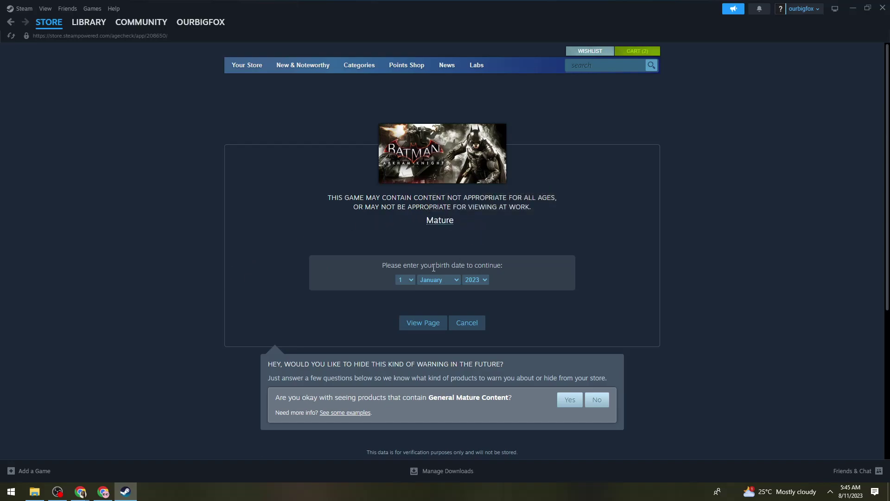
# Enter 2 December 2000 as the birth date on the age check
pyautogui.click(405, 281)
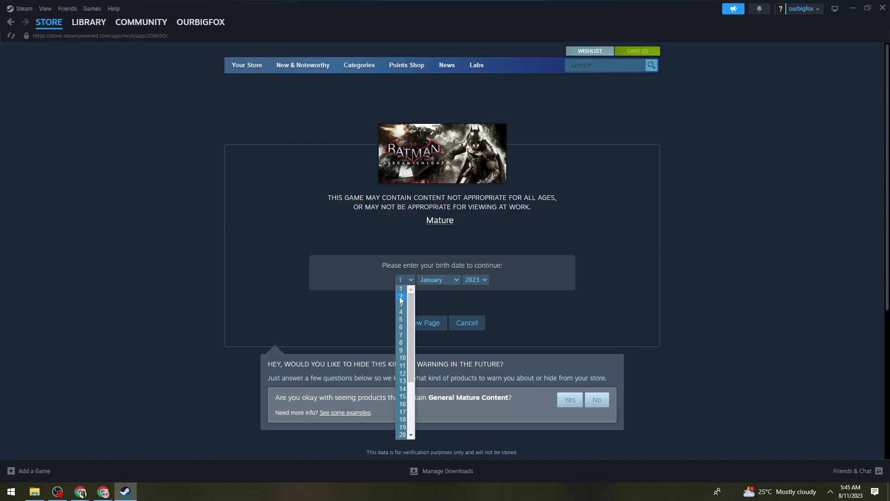
pyautogui.click(399, 296)
pyautogui.click(431, 280)
pyautogui.click(434, 373)
pyautogui.click(468, 280)
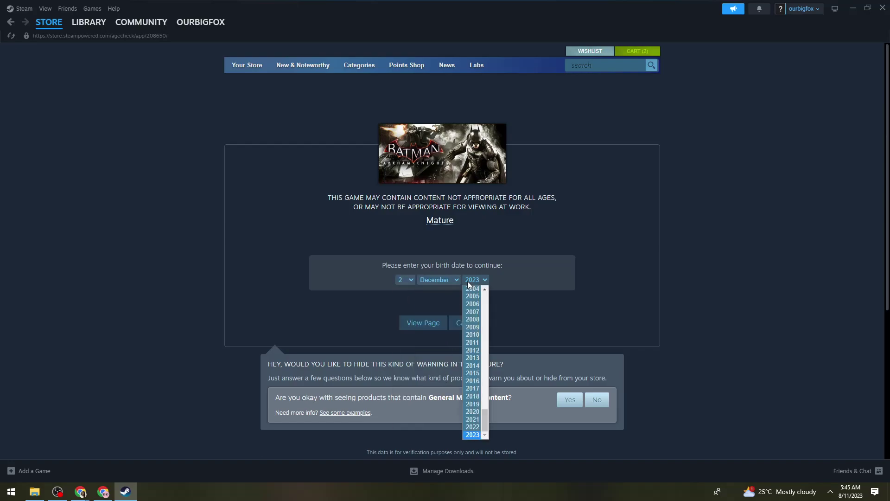
pyautogui.scroll(2, 478, 407)
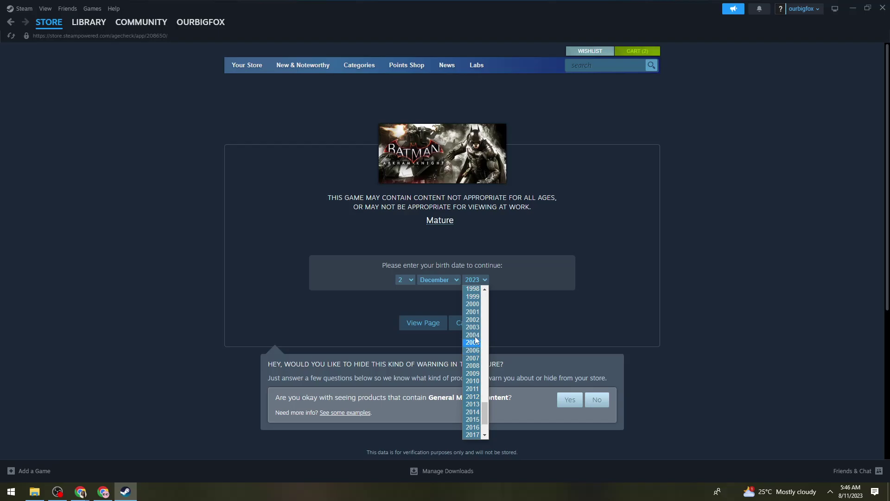
pyautogui.click(475, 305)
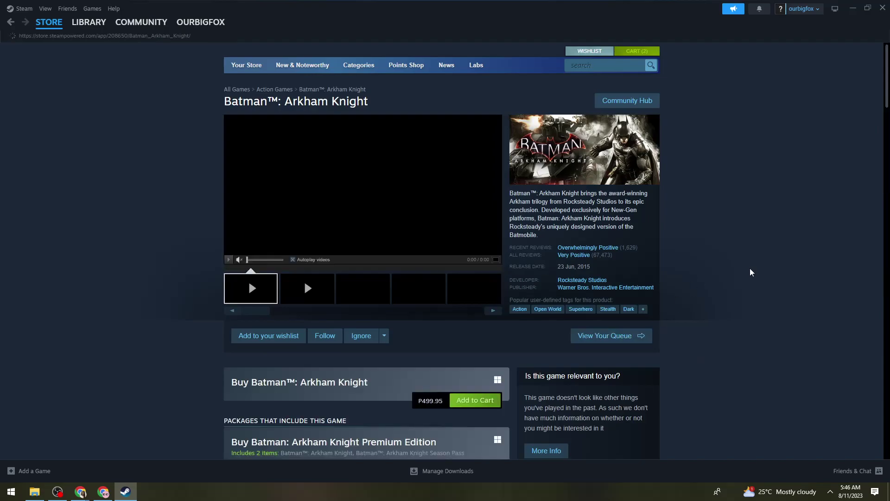
# Add Batman: Arkham Knight at ₱499.95 to the cart
pyautogui.scroll(-1, 421, 353)
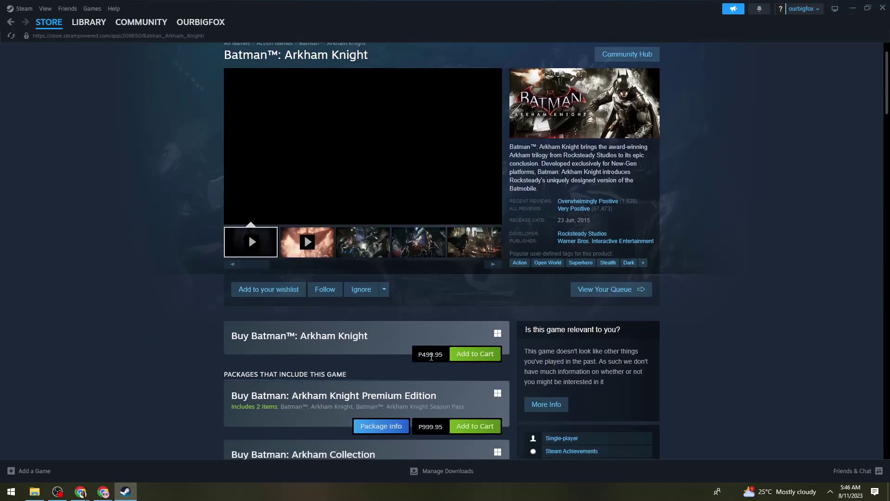
pyautogui.moveTo(420, 353); pyautogui.dragTo(444, 354)
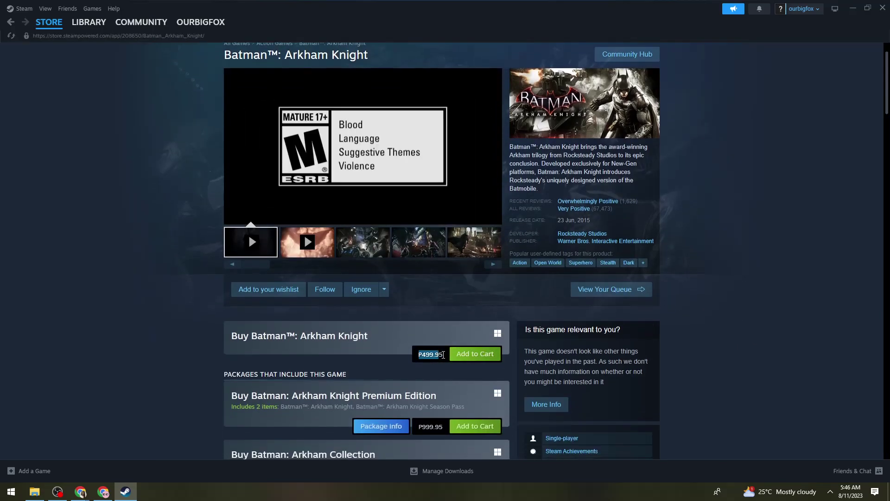
pyautogui.doubleClick(435, 355)
pyautogui.click(423, 357)
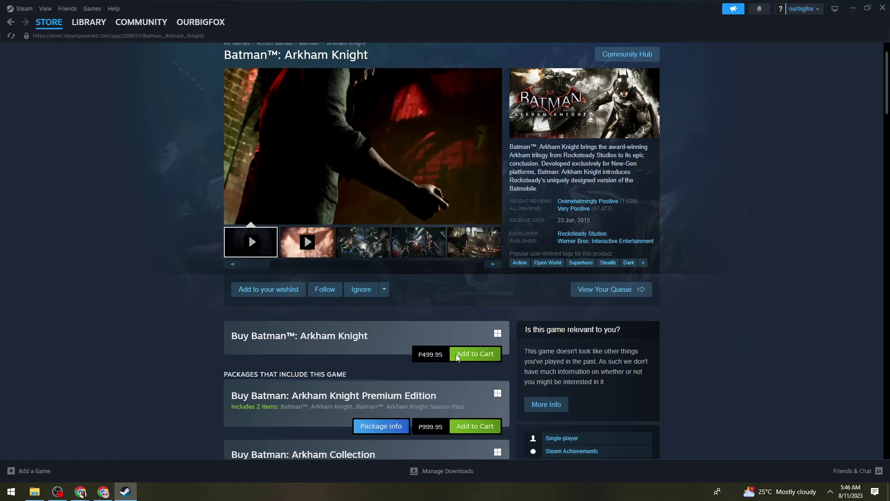
pyautogui.scroll(1, 433, 324)
pyautogui.scroll(-1, 471, 305)
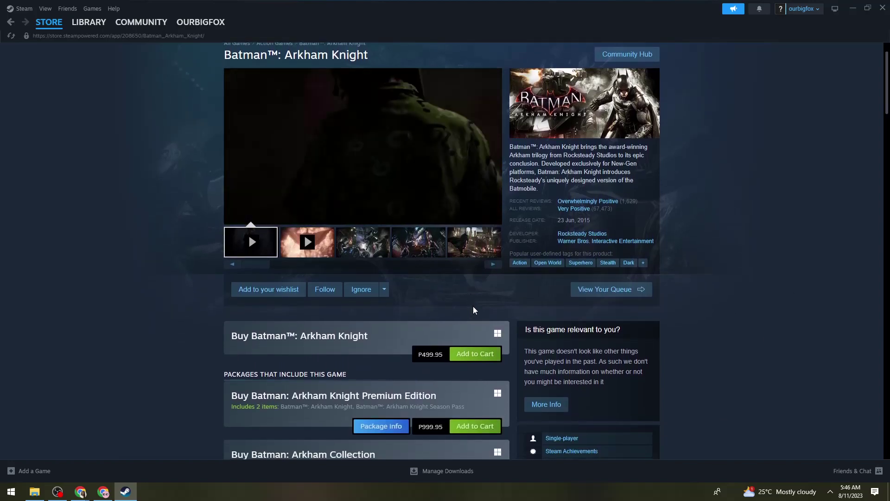
pyautogui.click(479, 358)
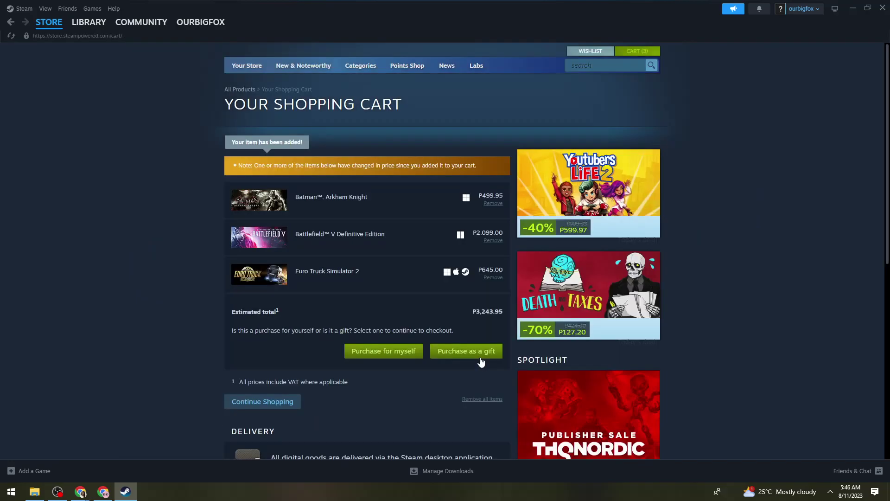
# Purchase the three-game cart for myself with PayPal, continue, and launch PayPal payment
pyautogui.click(387, 352)
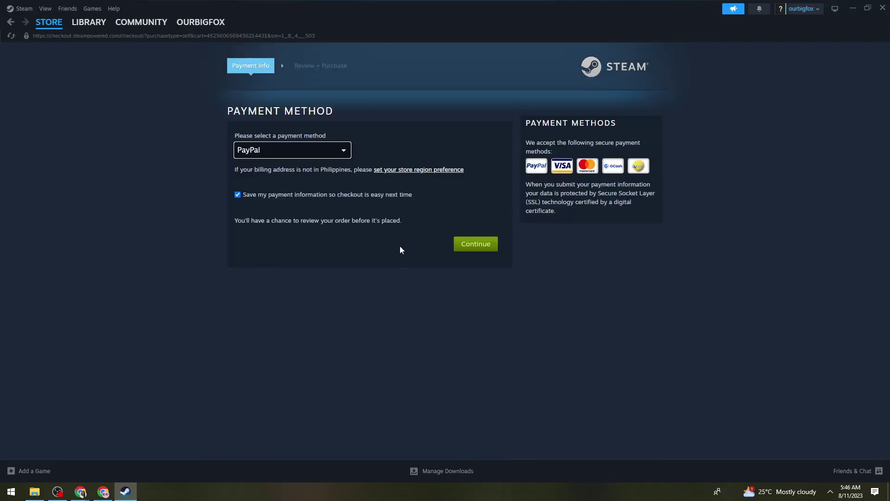
pyautogui.click(322, 149)
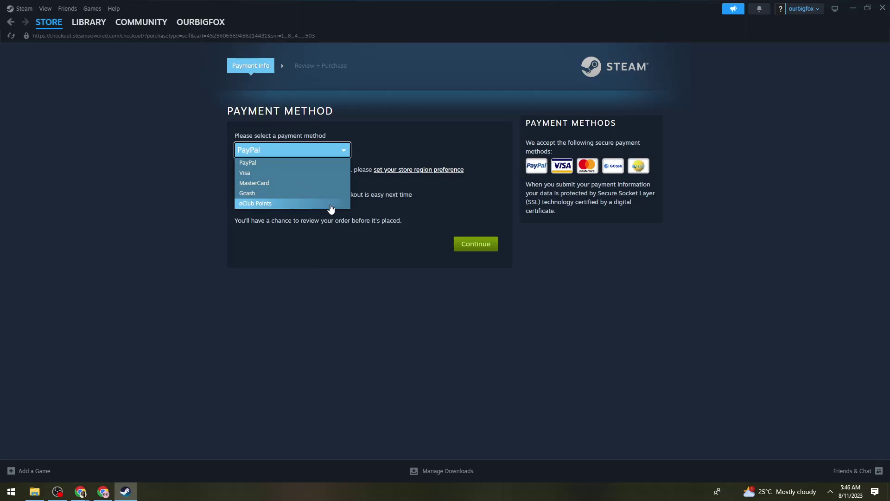
pyautogui.click(336, 249)
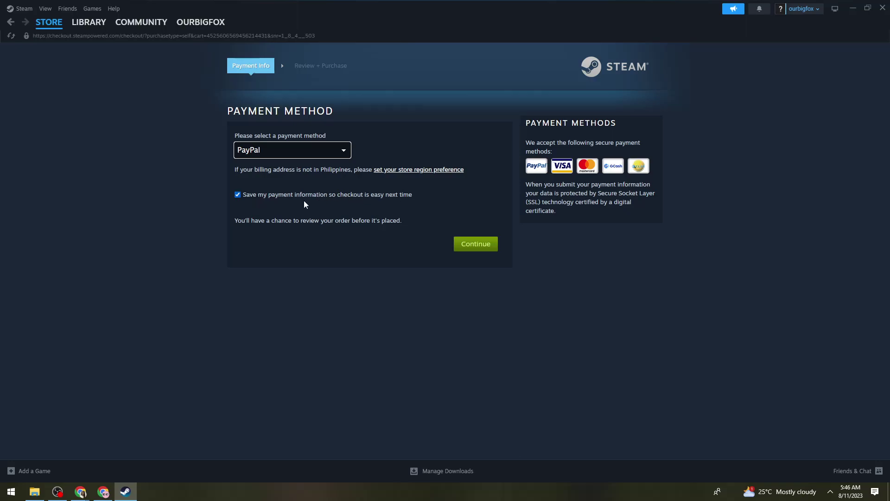
pyautogui.click(320, 153)
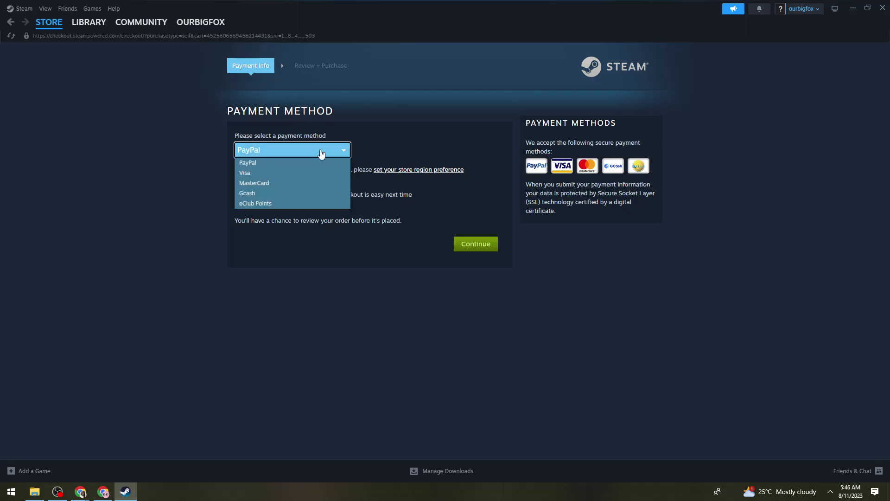
pyautogui.click(297, 162)
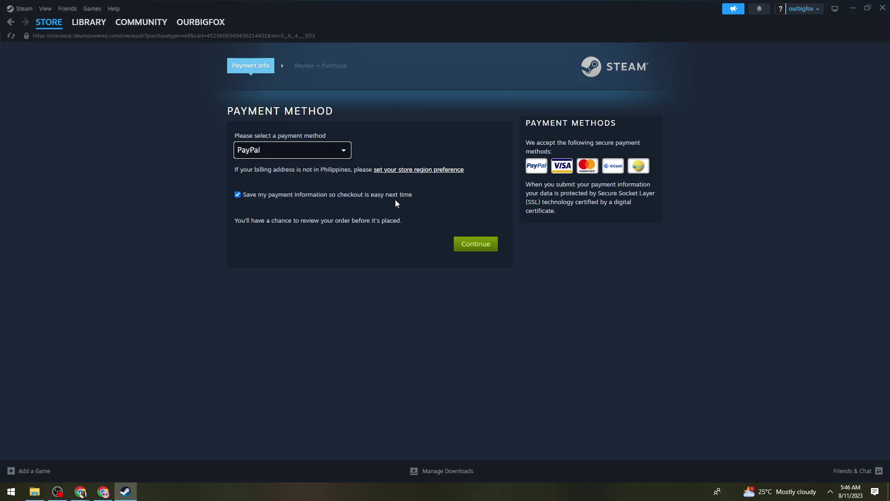
pyautogui.click(475, 207)
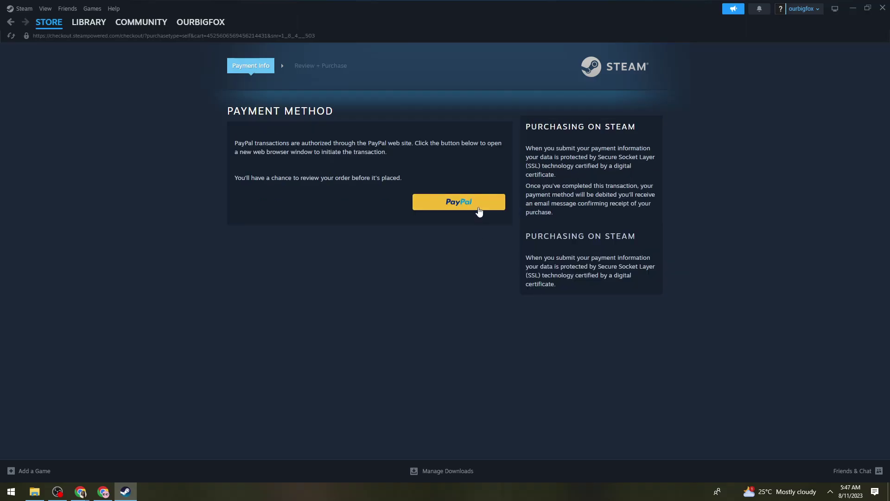
pyautogui.click(441, 211)
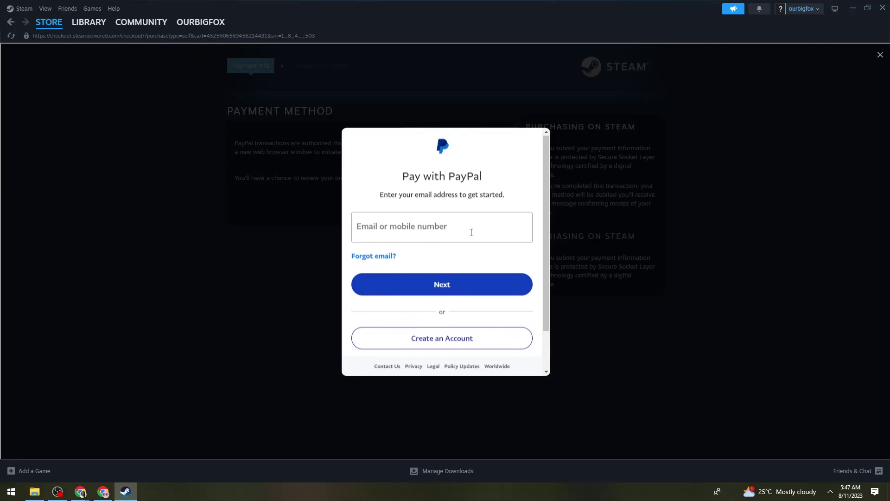
# Close the Pay with PayPal sign-in overlay, returning to checkout with PayPal still selected
pyautogui.scroll(-2, 471, 232)
pyautogui.scroll(2, 471, 235)
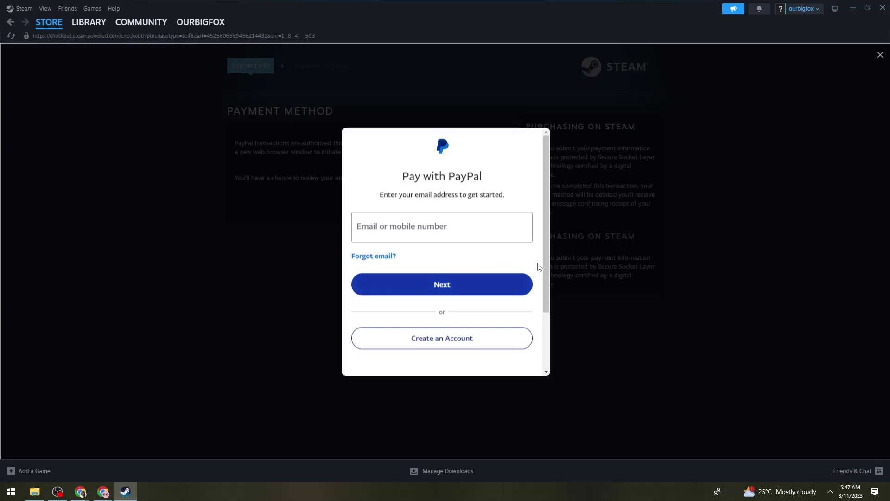
pyautogui.scroll(-1, 547, 262)
pyautogui.scroll(1, 537, 222)
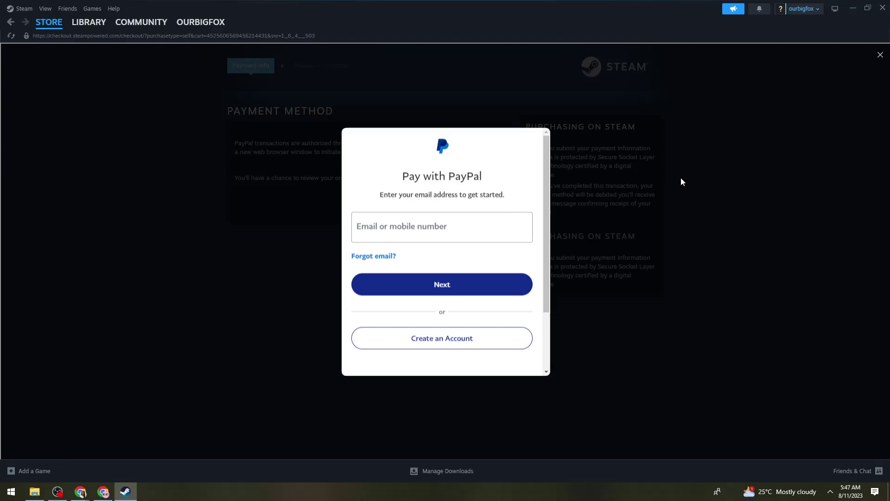
pyautogui.click(880, 55)
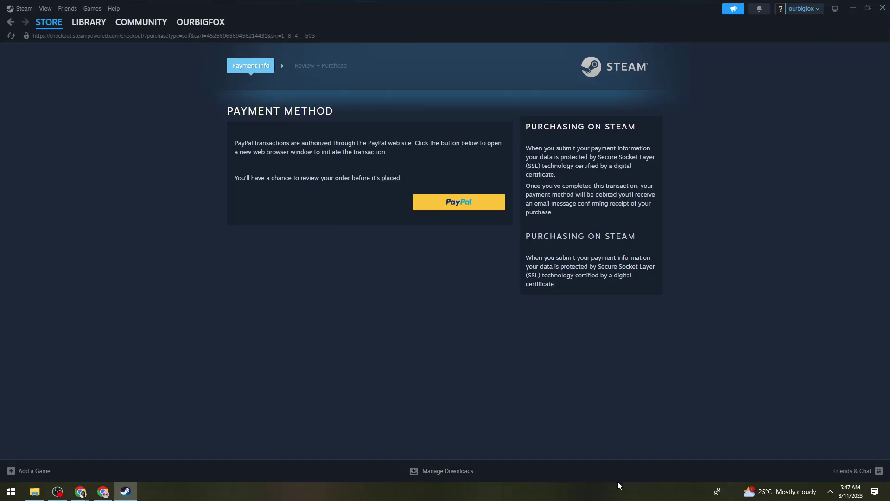
# Visit Manage Downloads, go back, then show Library Home with Farlight 84 and Team Fortress 2
pyautogui.click(455, 474)
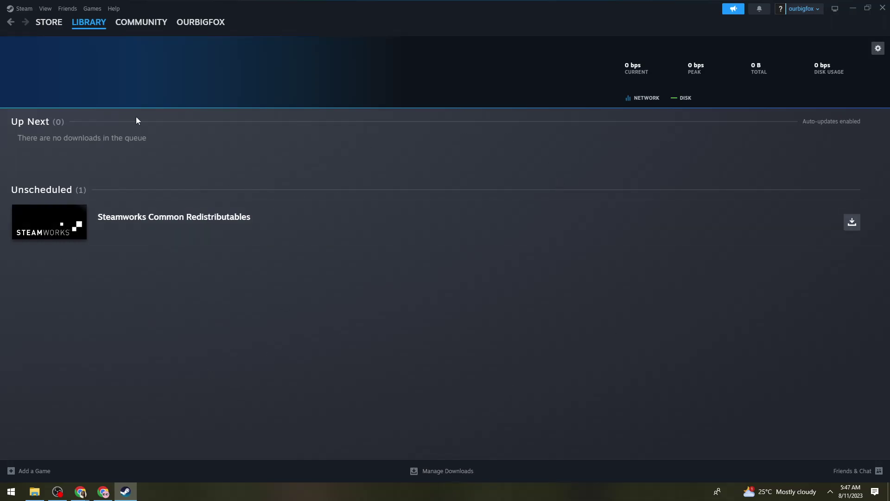
pyautogui.click(11, 26)
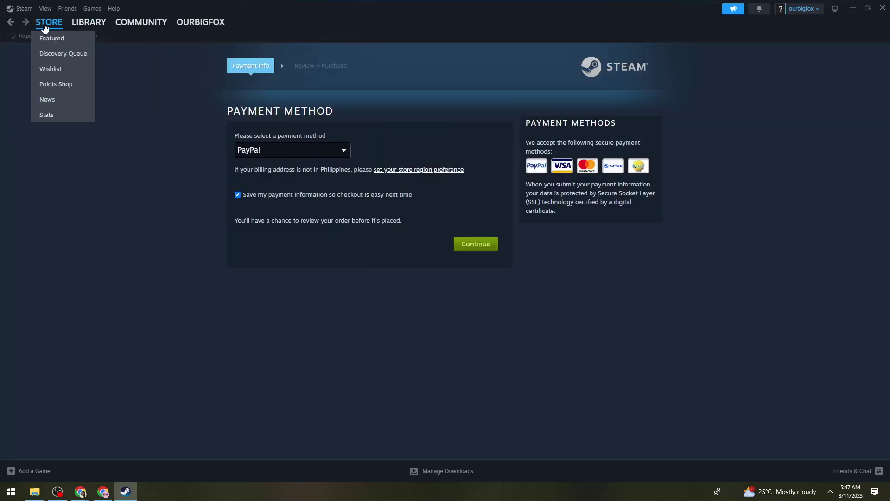
pyautogui.click(87, 23)
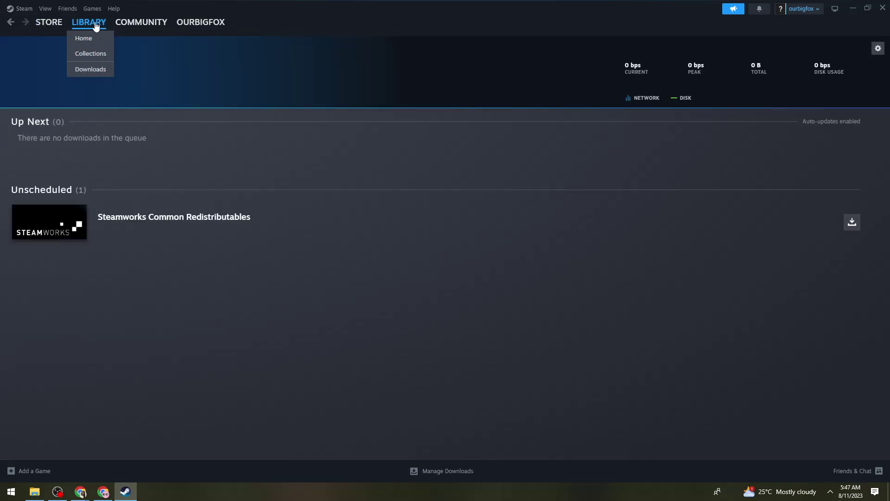
pyautogui.click(96, 25)
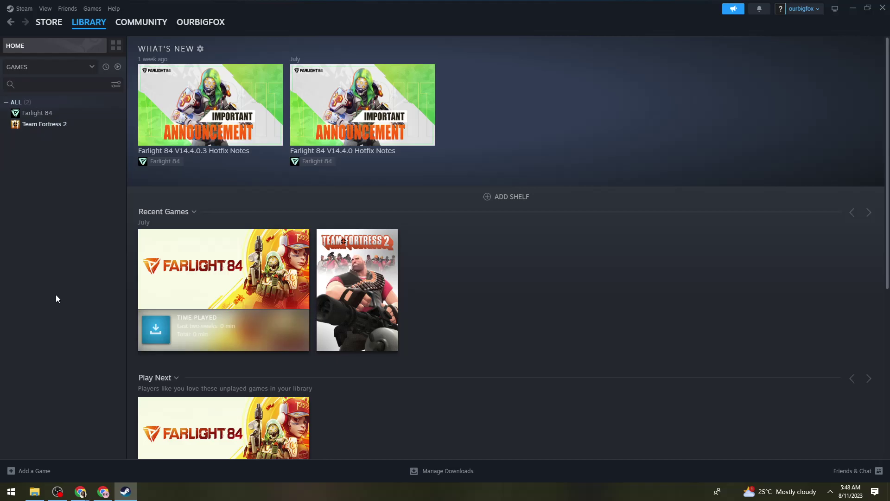
# View Team Fortress 2, then Farlight 84, then return to Team Fortress 2's library page
pyautogui.click(32, 124)
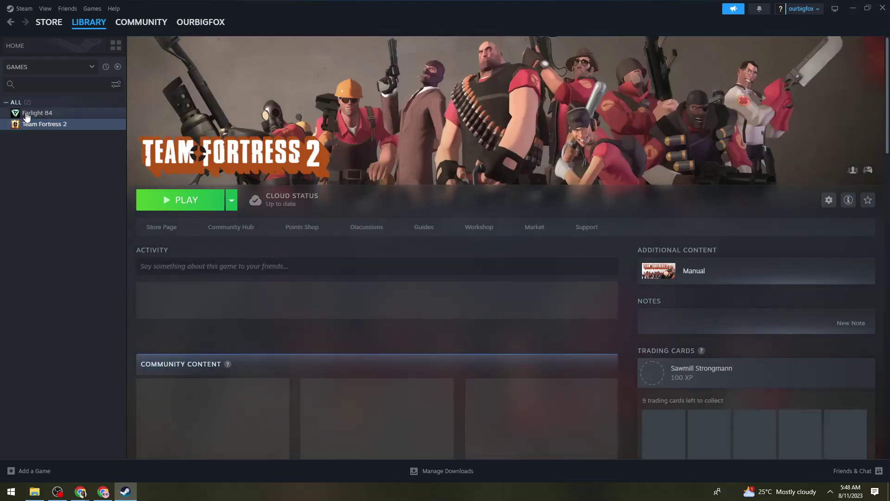
pyautogui.click(26, 116)
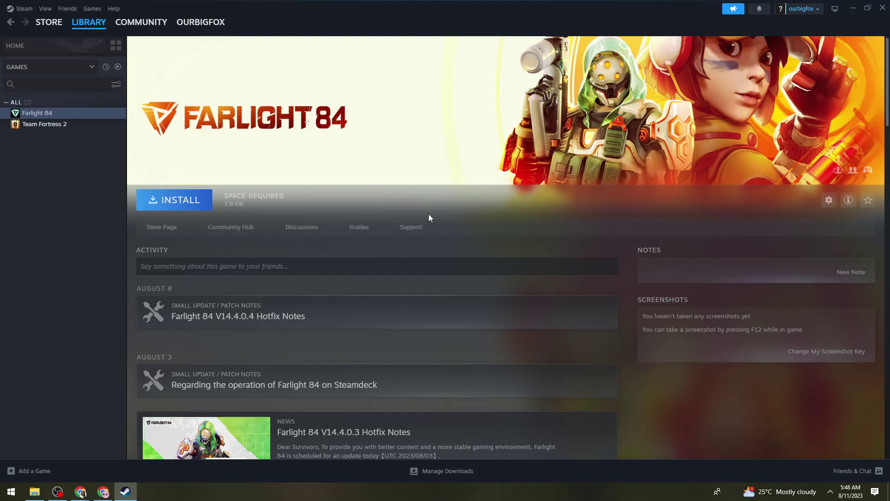
pyautogui.click(95, 124)
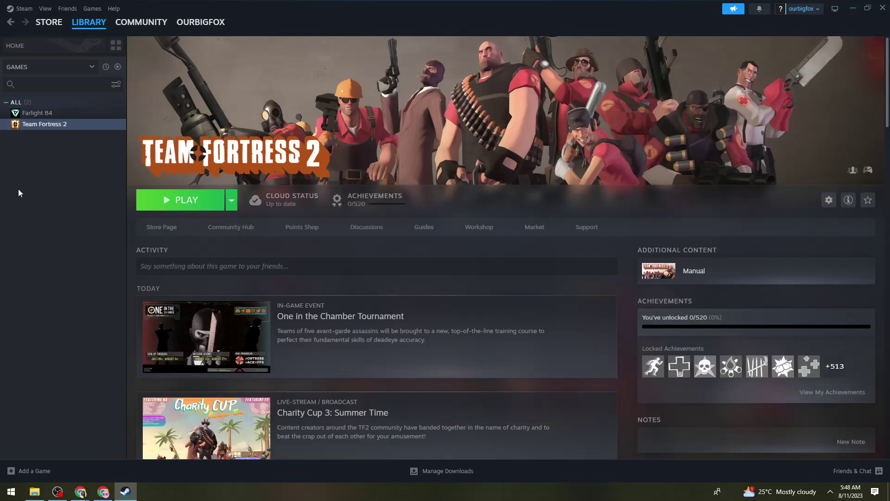